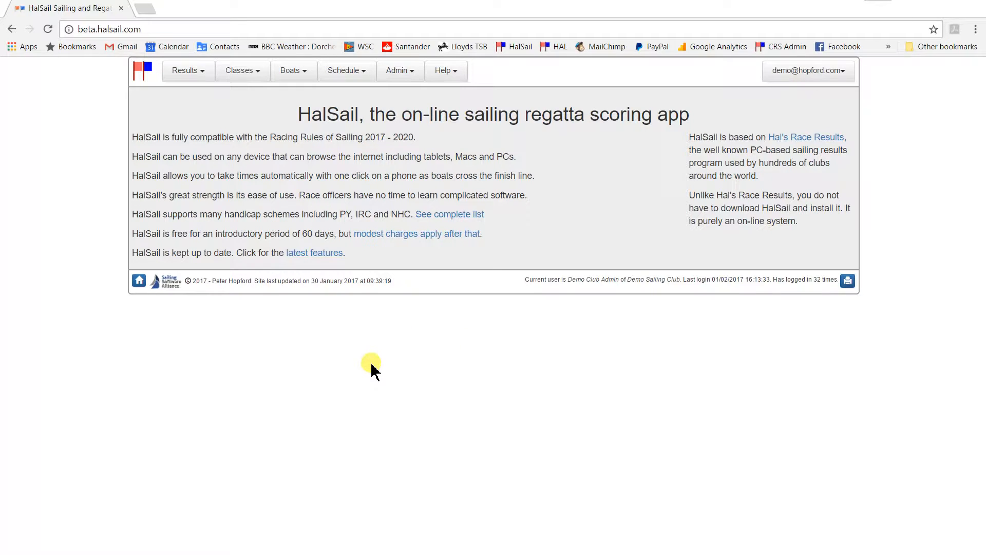
# - Open the boat with sail number 24 from the list of all boats and view its Club Cruisers handicap
pyautogui.click(300, 76)
pyautogui.click(307, 95)
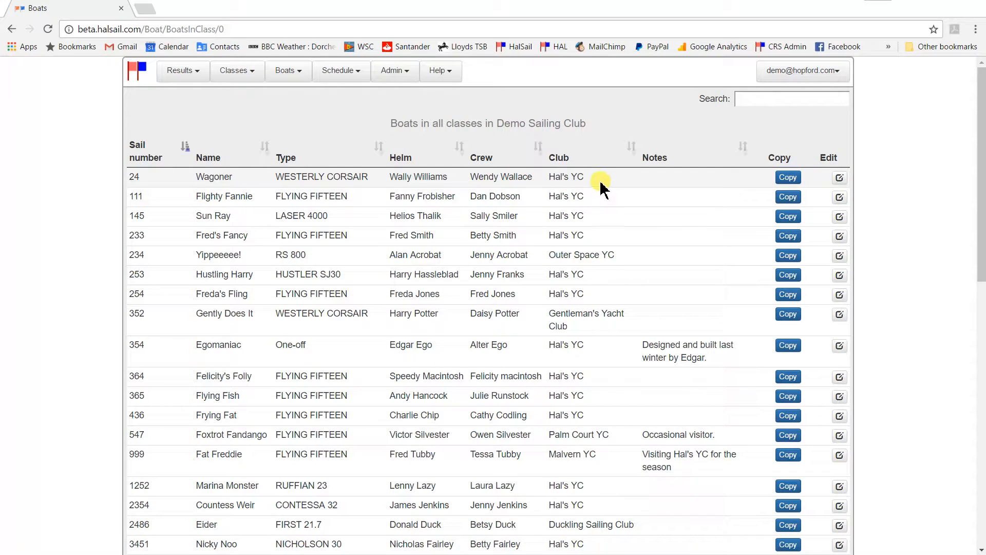
pyautogui.click(839, 178)
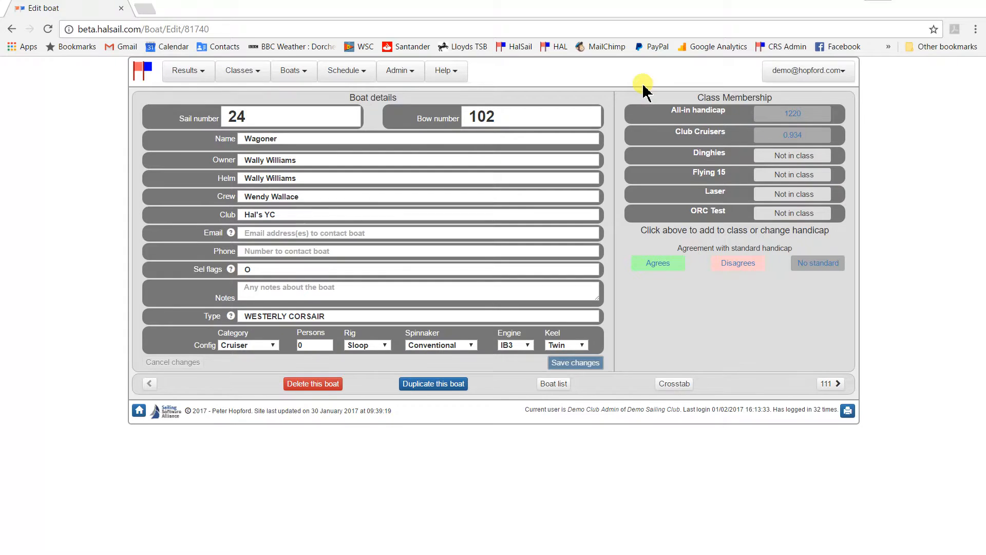
pyautogui.click(792, 138)
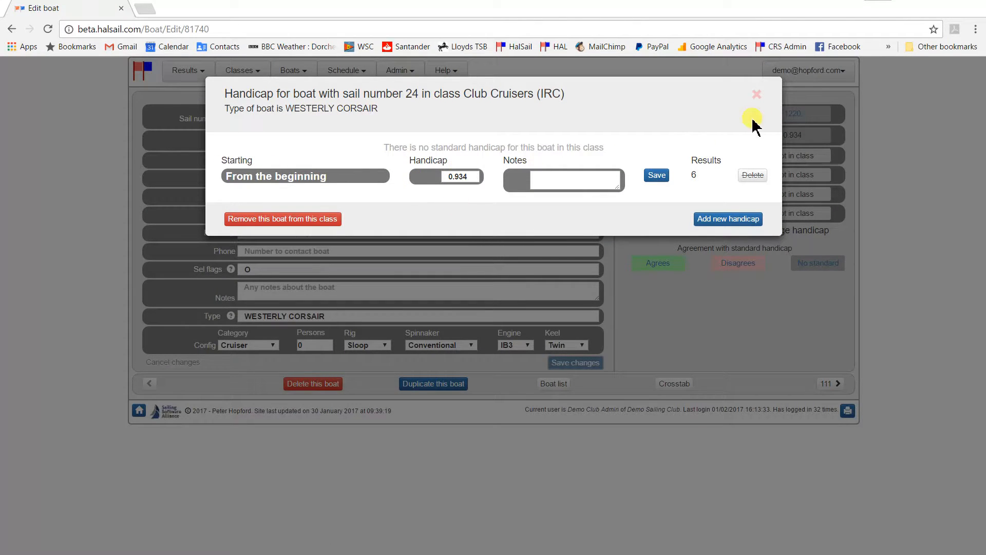
pyautogui.click(758, 96)
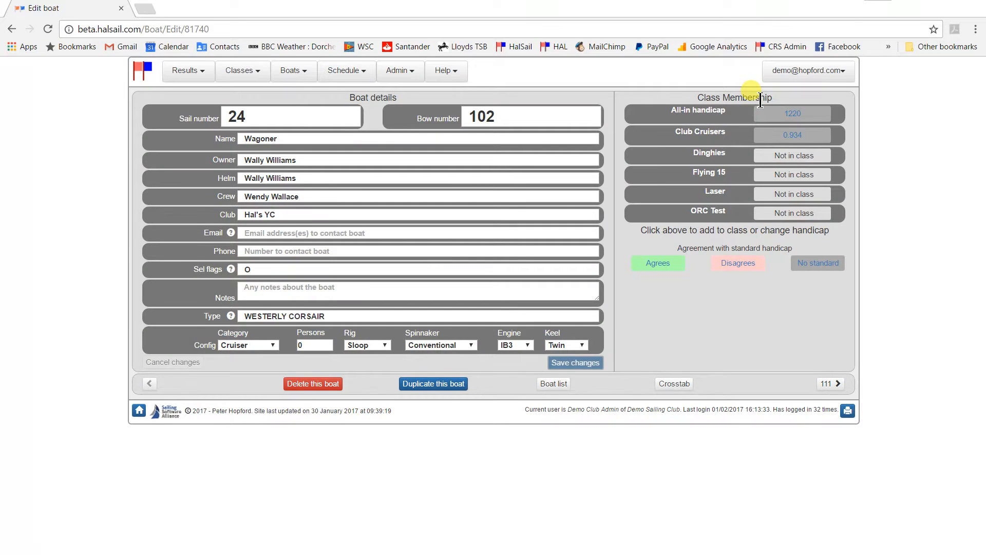
# - Create a new boat with sail number 1234, bow number 34 and the boat name Sally
pyautogui.click(292, 75)
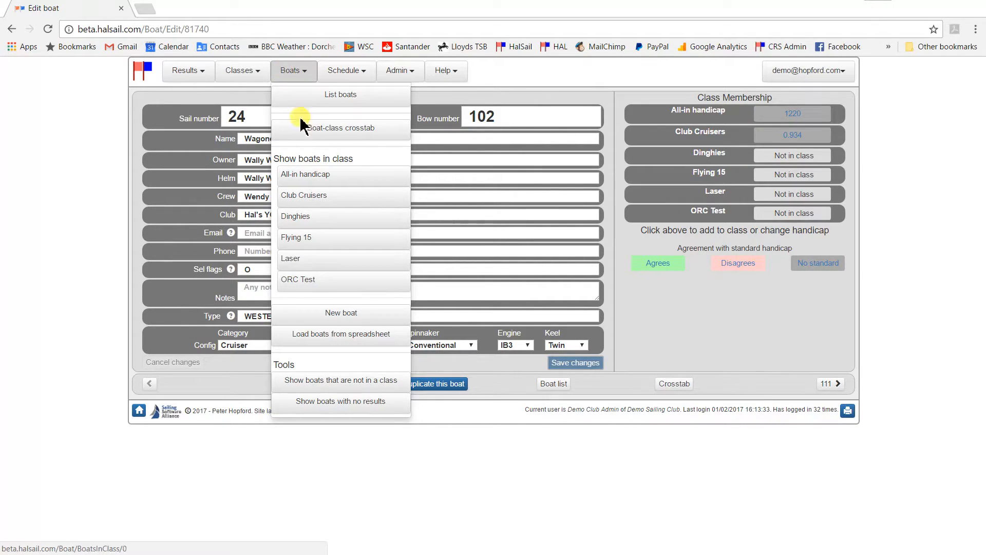
pyautogui.click(332, 313)
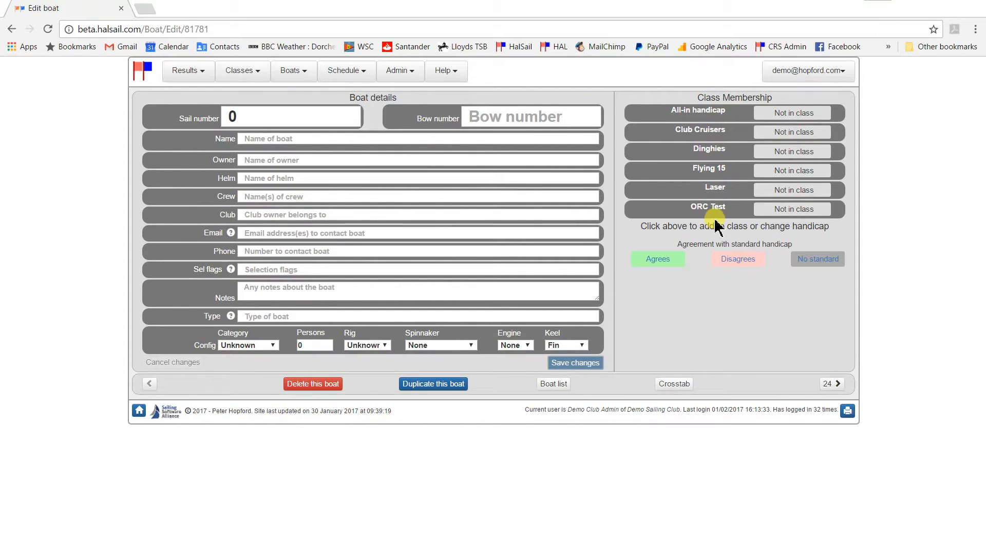
pyautogui.doubleClick(235, 116)
pyautogui.write('1234')
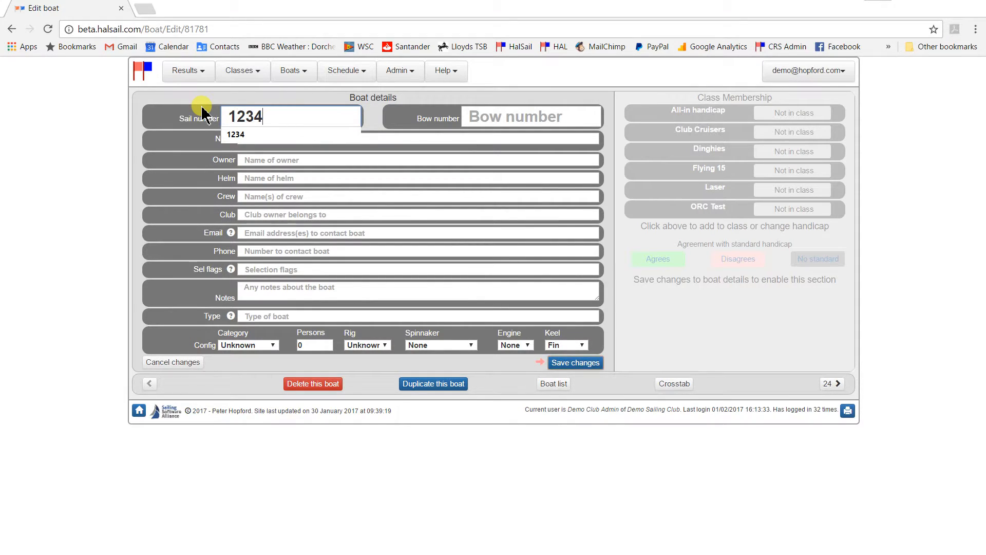
pyautogui.press('Tab')
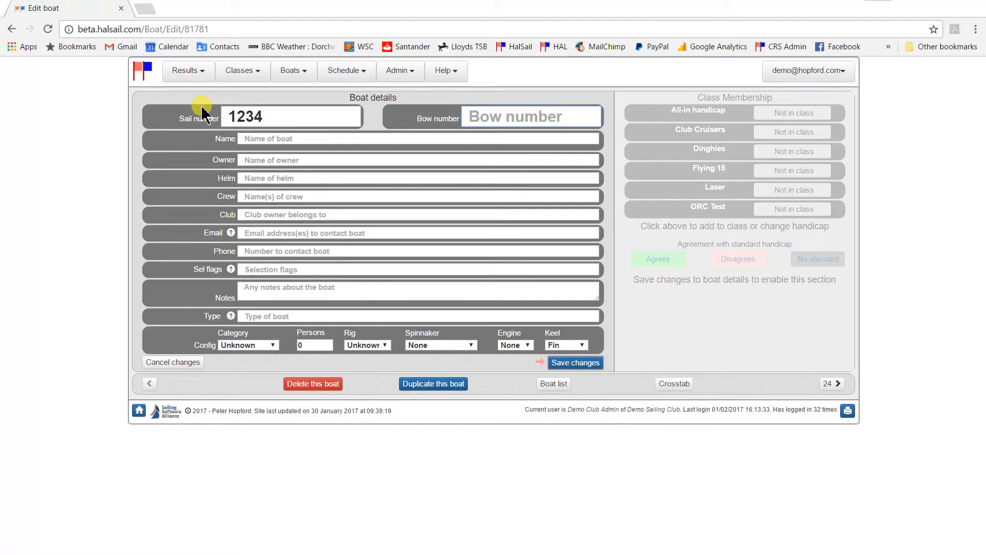
pyautogui.write('34')
pyautogui.press('Tab')
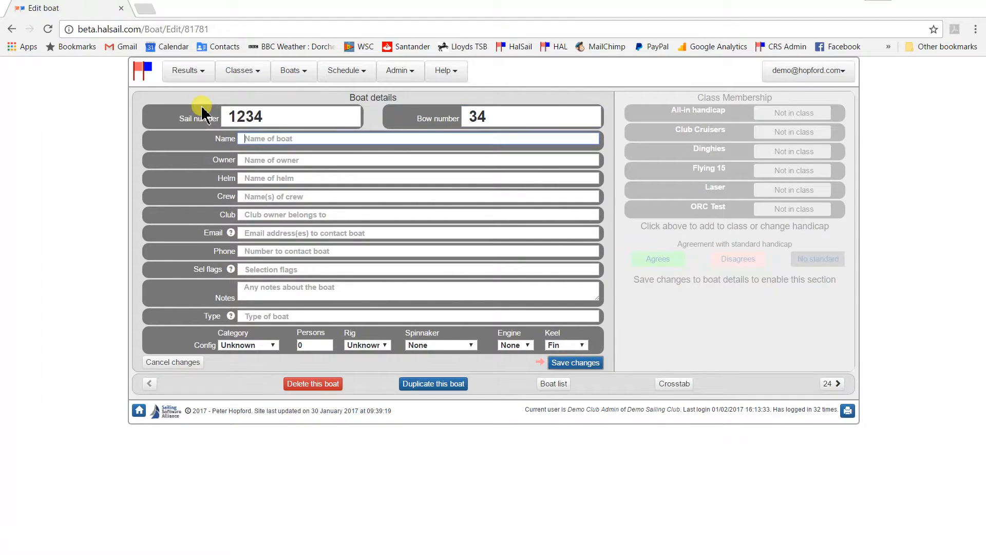
pyautogui.write('Sally')
pyautogui.press('Tab')
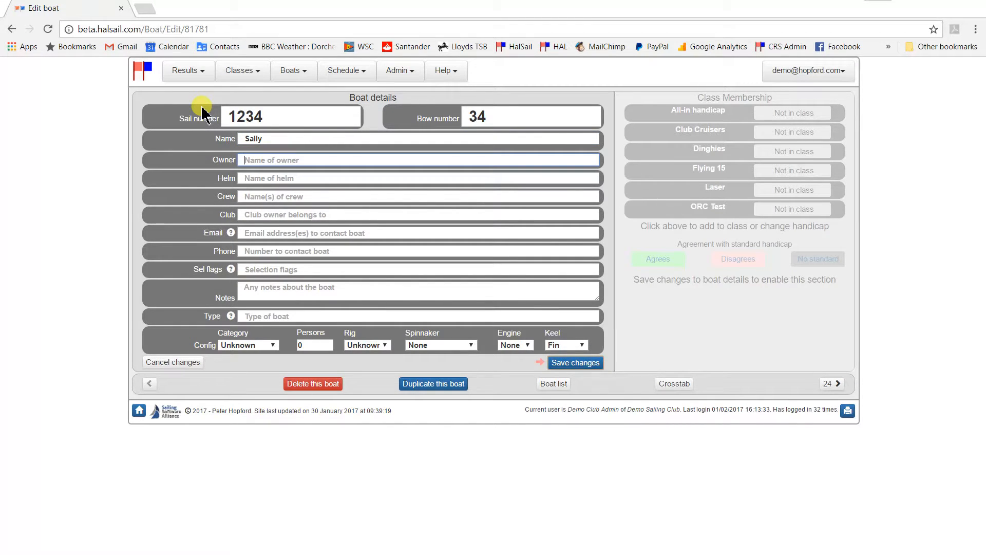
# - Fill in the owner's full name, keep the same person as helm, and enter the crew member's full name
pyautogui.write('Harry')
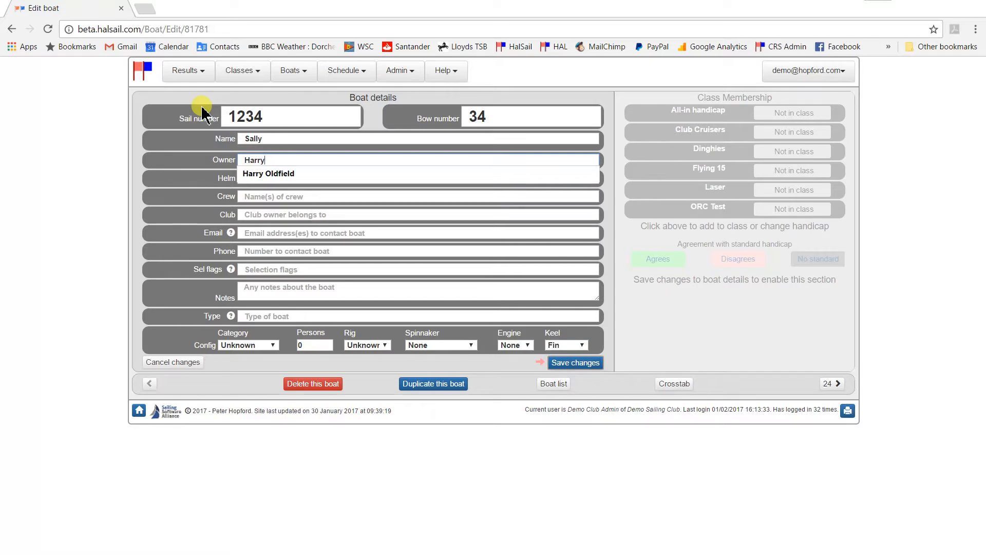
pyautogui.press('Down')
pyautogui.press('Tab')
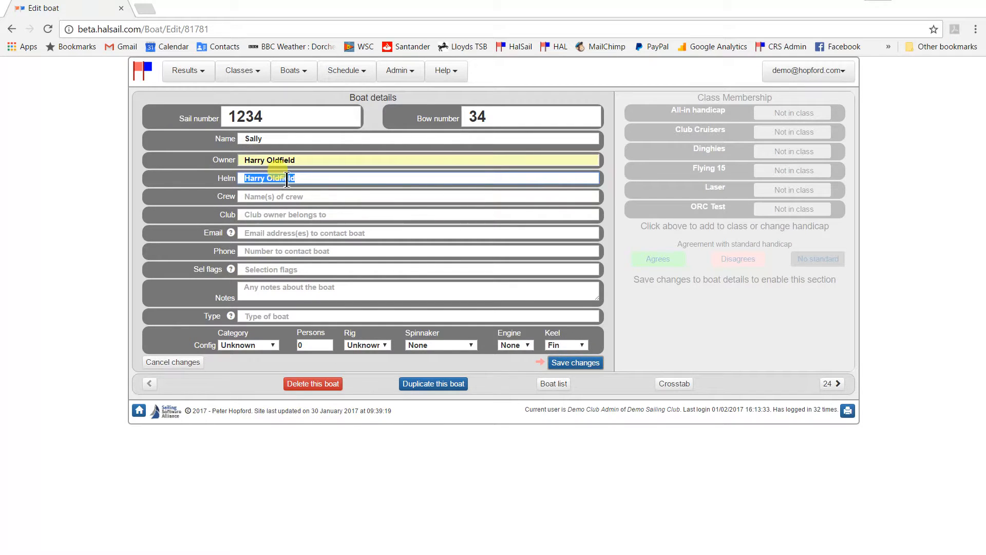
pyautogui.press('Tab')
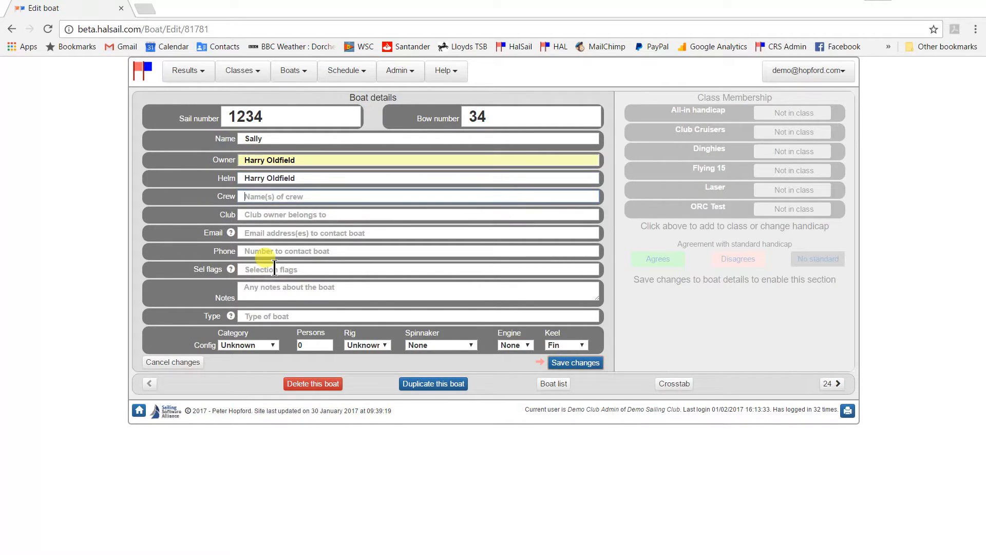
pyautogui.write('Sal')
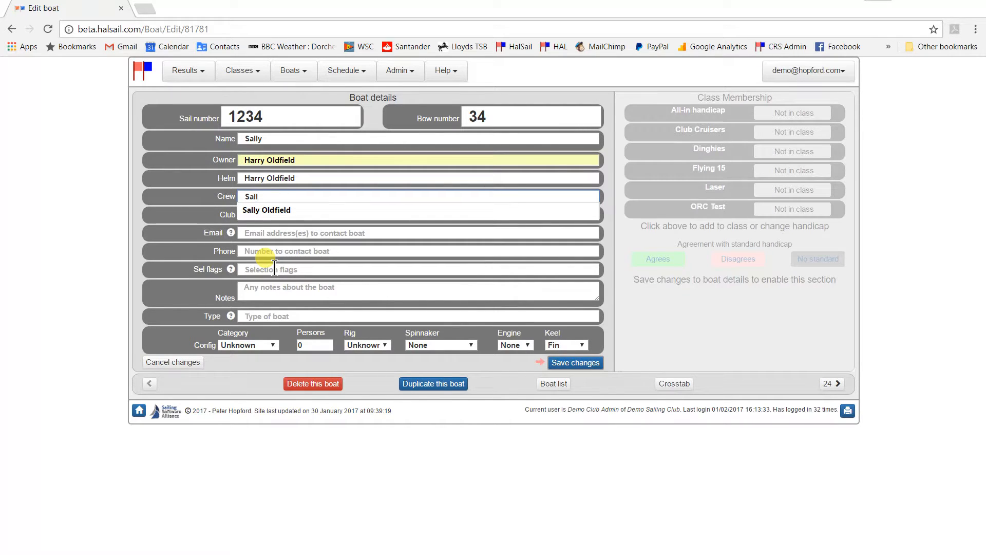
pyautogui.write('ldfield')
pyautogui.press('Tab')
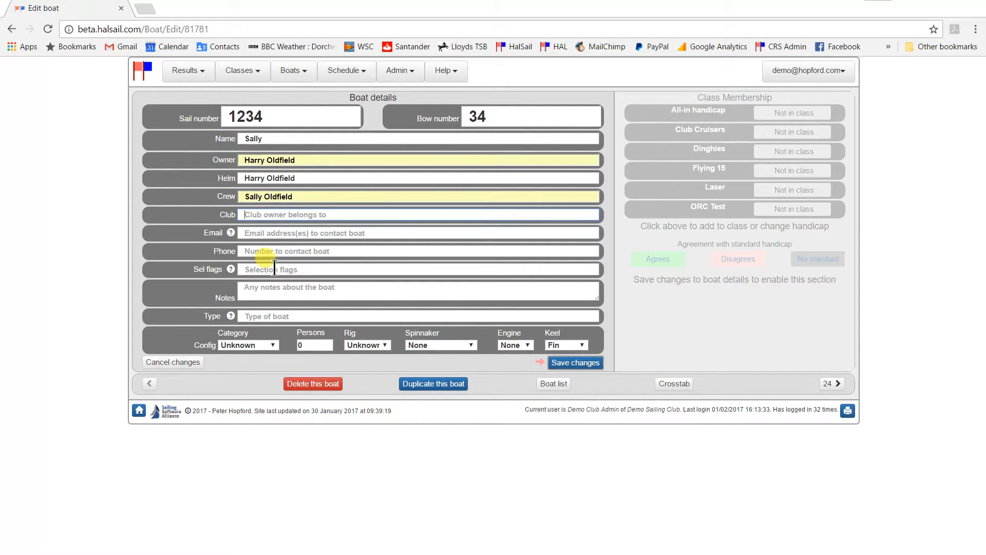
# - Set the boat's club to Hal's YC and its selection flag to L
pyautogui.write('Ha')
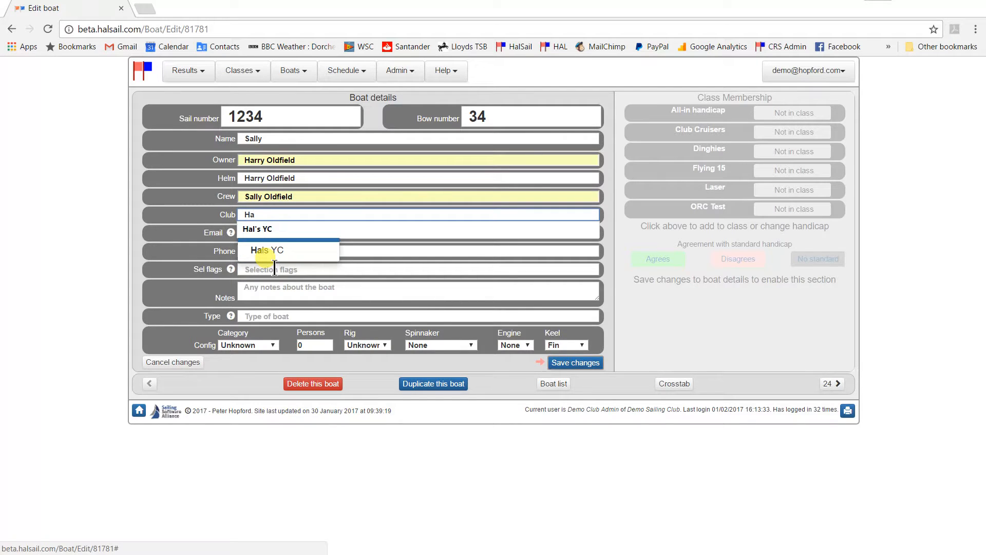
pyautogui.press('Down')
pyautogui.press('Return')
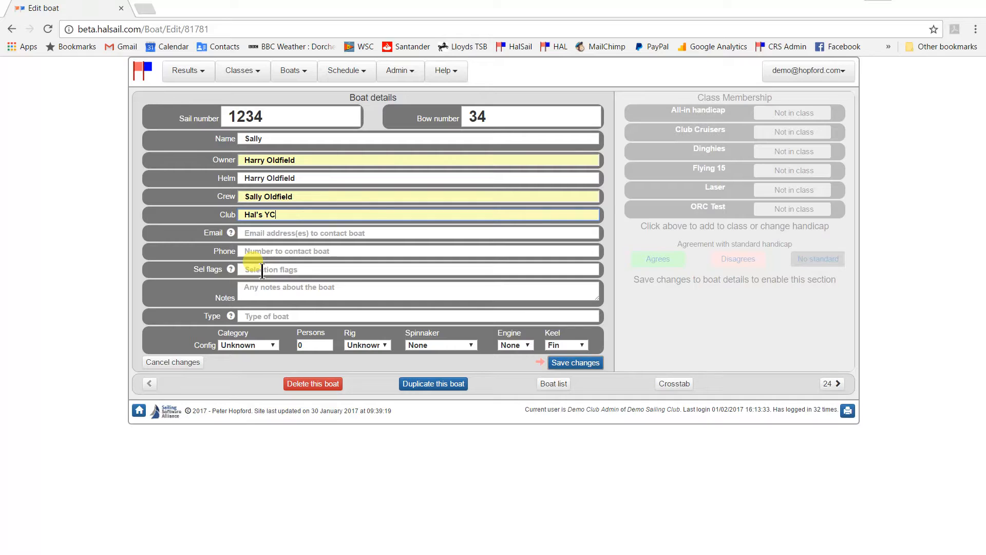
pyautogui.click(262, 271)
pyautogui.write('L')
pyautogui.click(203, 296)
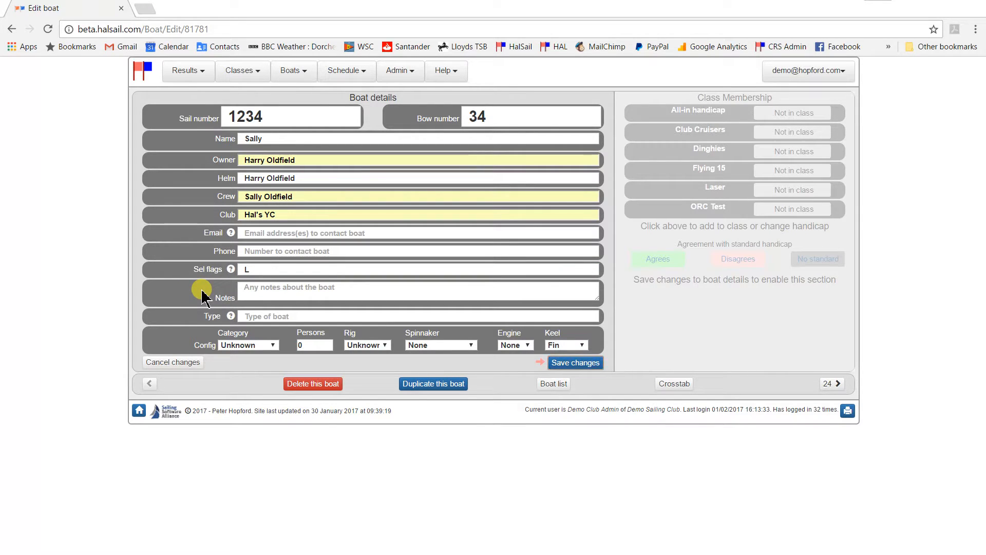
# - Set the boat type to the standard LASER 4000 and save the boat details
pyautogui.click(269, 318)
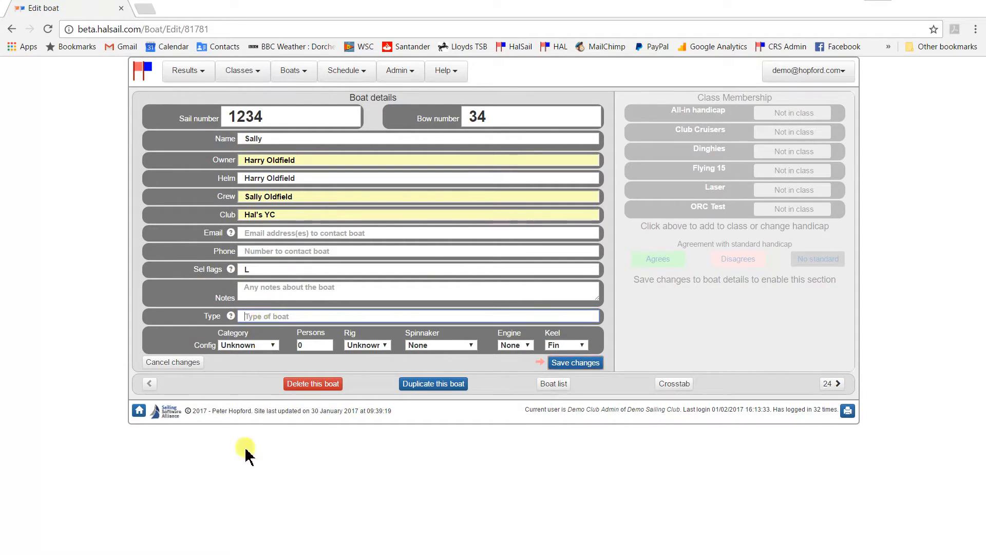
pyautogui.write('las')
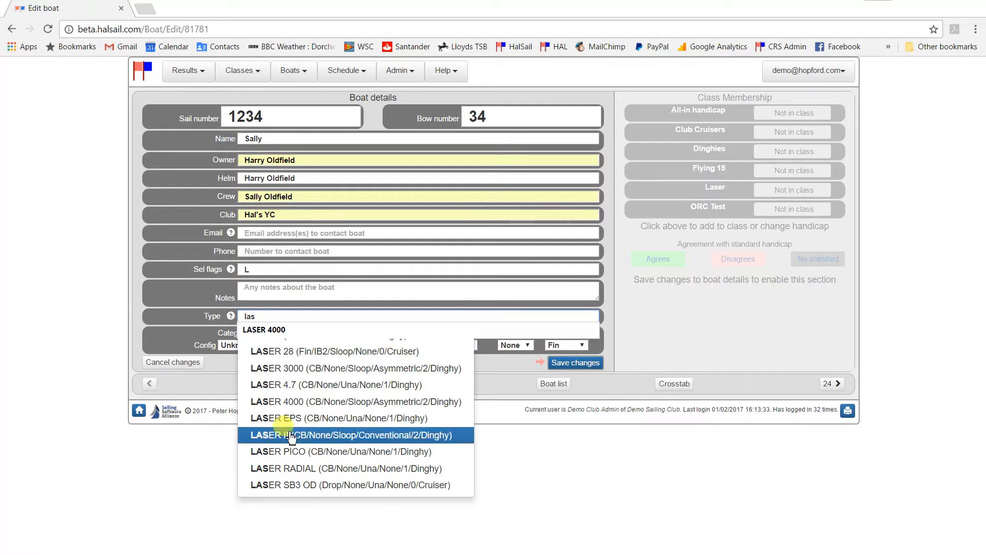
pyautogui.click(298, 407)
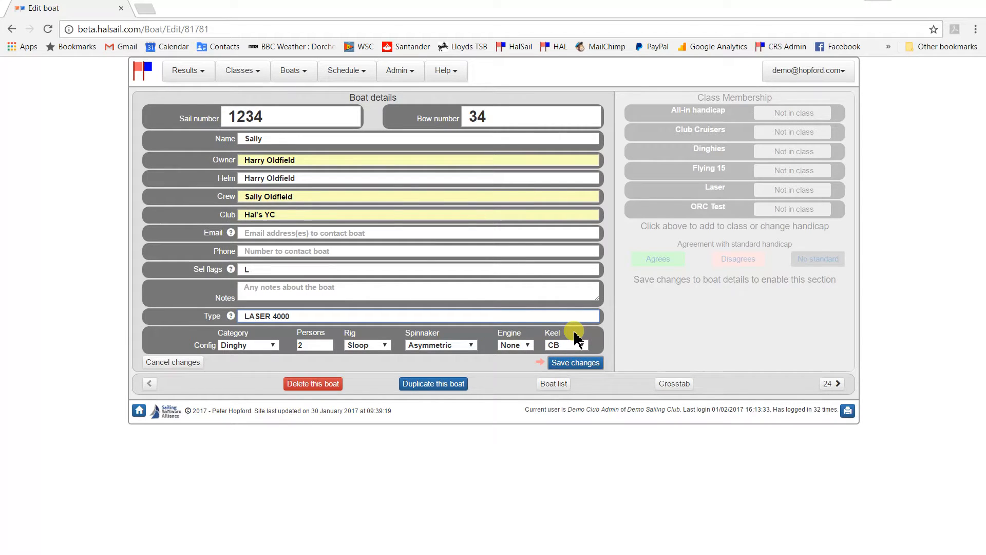
pyautogui.click(575, 364)
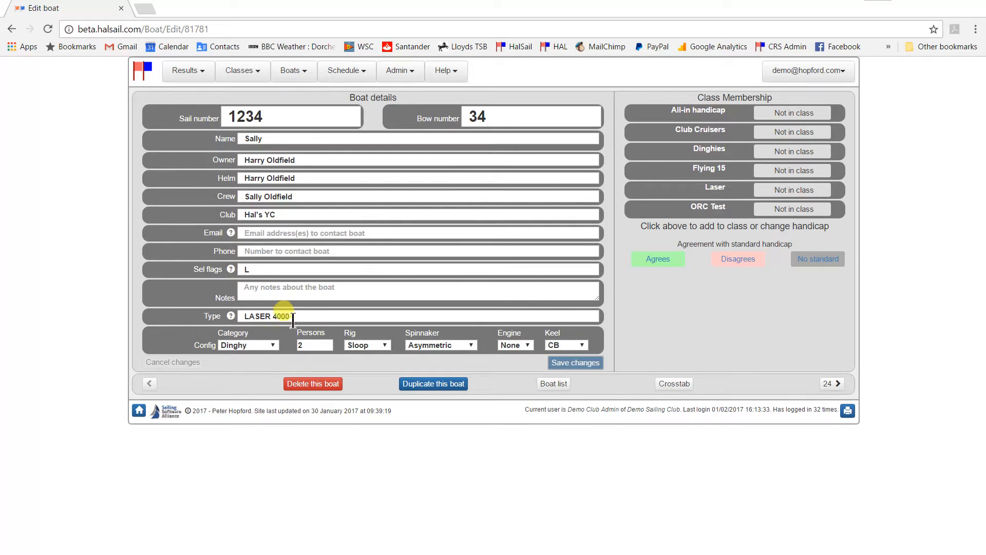
# - Add the boat to the Dinghies class and change its handicap in that class to 910
pyautogui.click(786, 156)
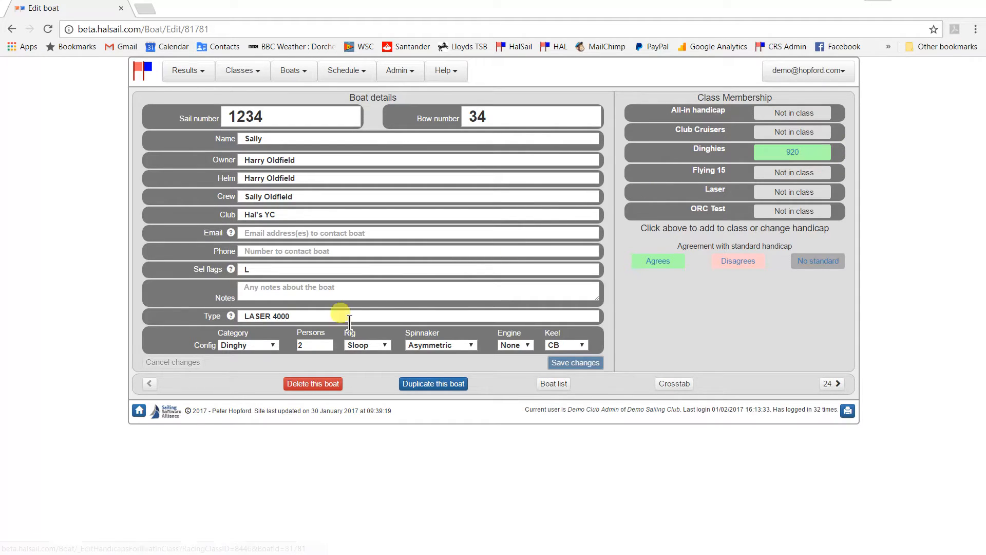
pyautogui.click(812, 160)
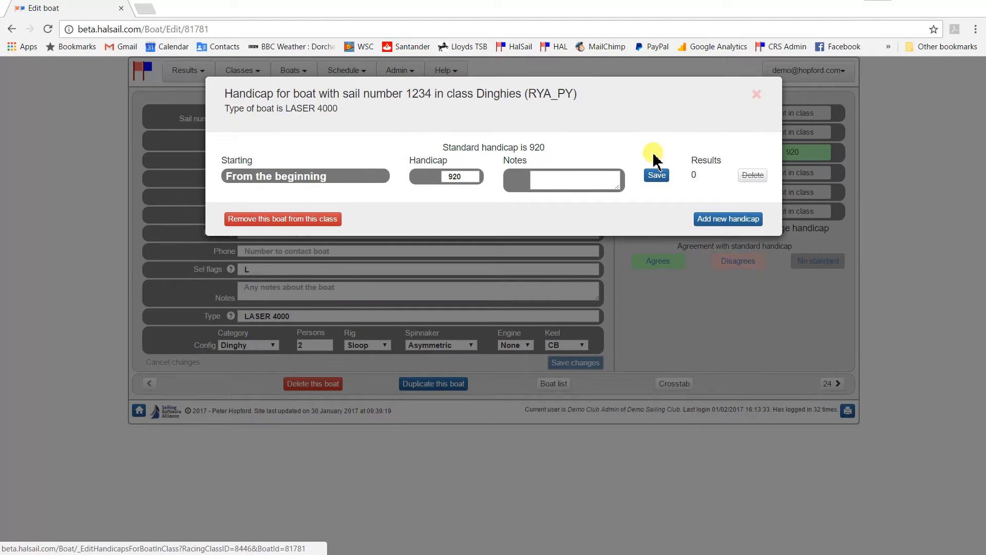
pyautogui.moveTo(465, 176); pyautogui.dragTo(419, 171)
pyautogui.write('91')
pyautogui.press('Return')
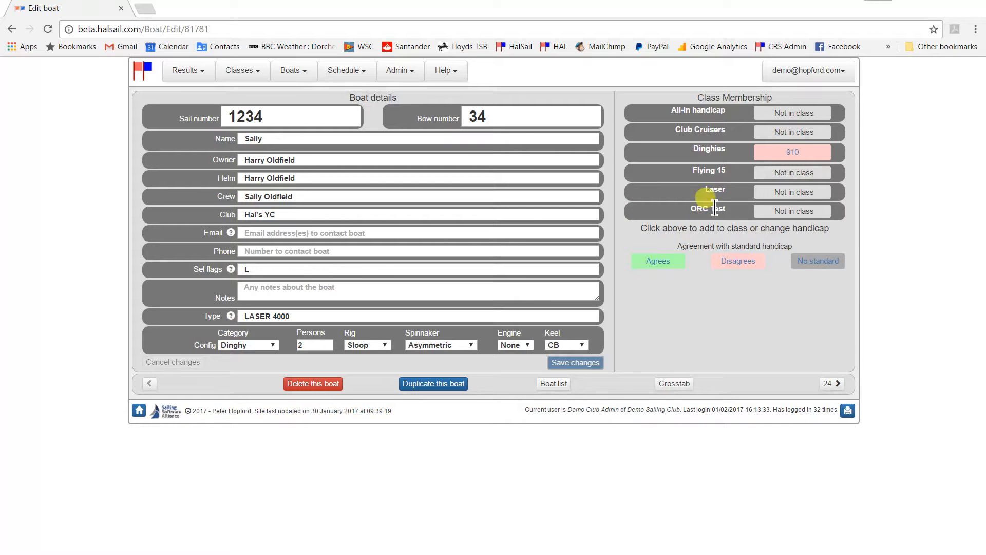
# - Set the boat's Dinghies handicap to 920 and add the boat to the All-in handicap class
pyautogui.click(789, 150)
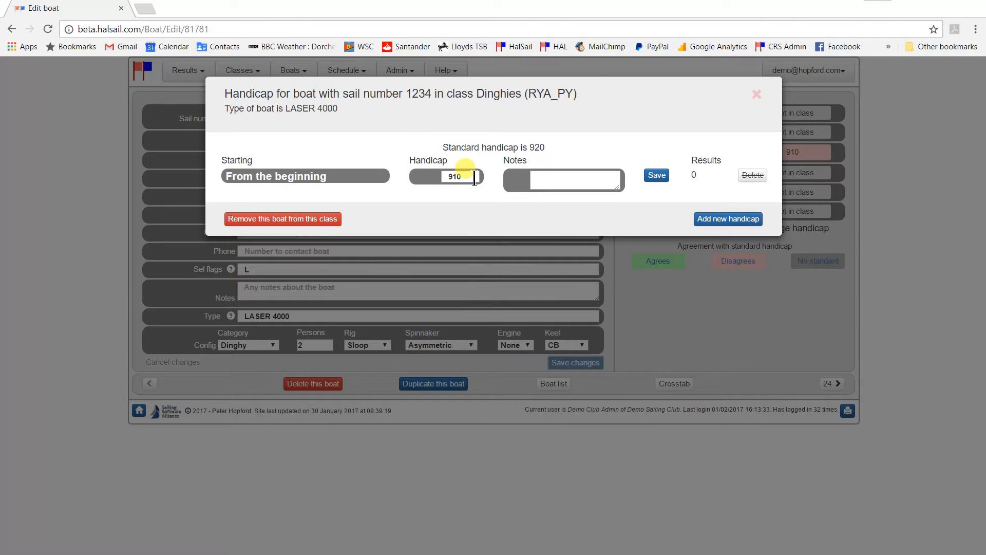
pyautogui.press('BackSpace')
pyautogui.press('BackSpace')
pyautogui.write('20')
pyautogui.press('Return')
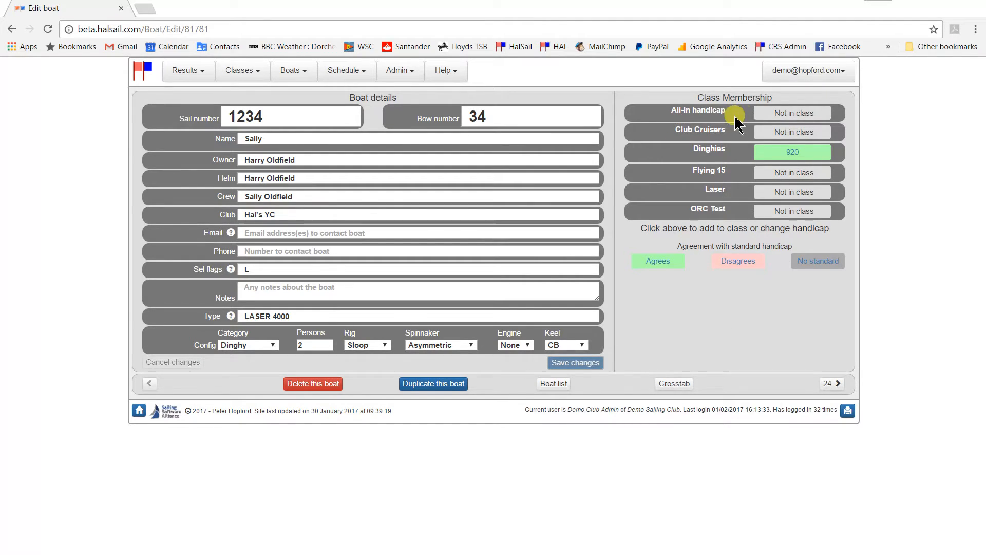
pyautogui.click(786, 117)
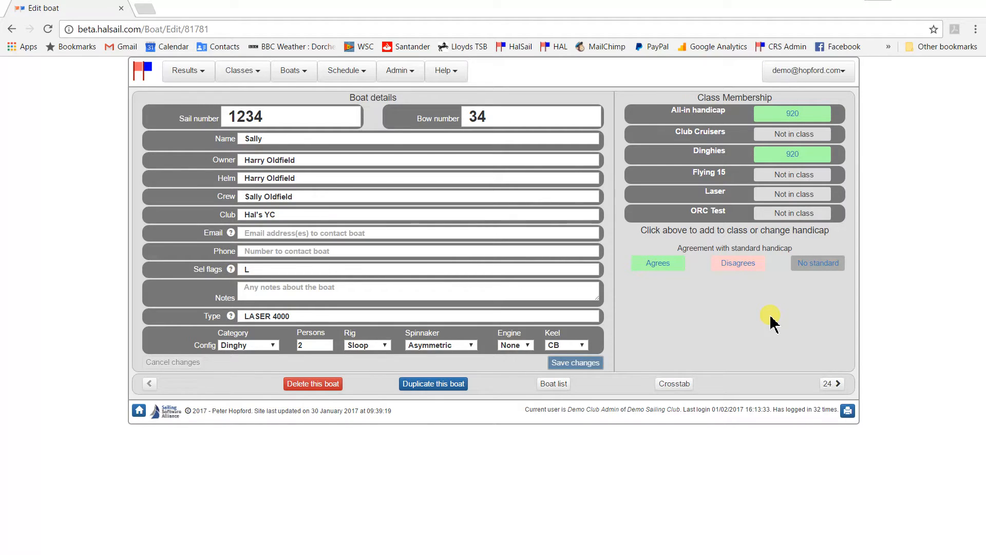
pyautogui.click(290, 75)
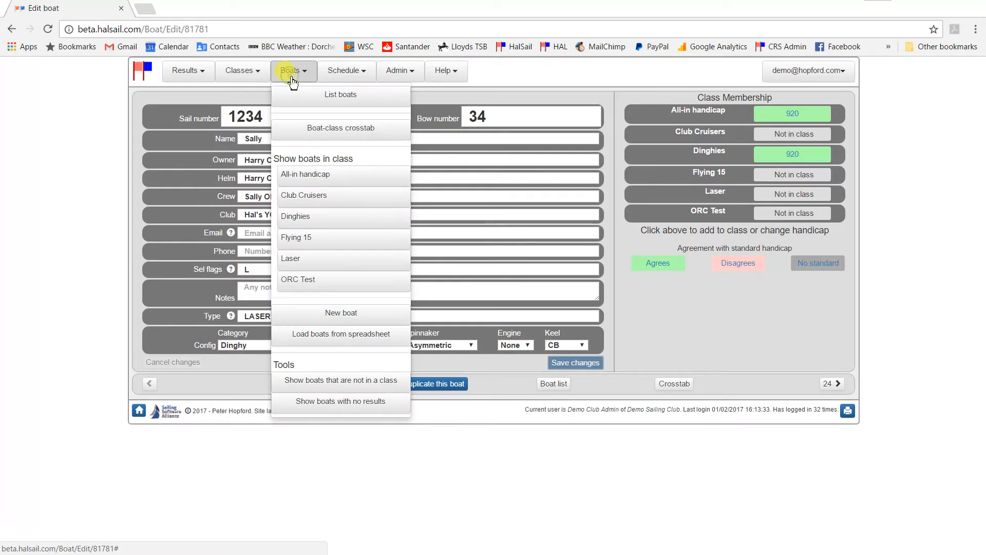
pyautogui.click(342, 316)
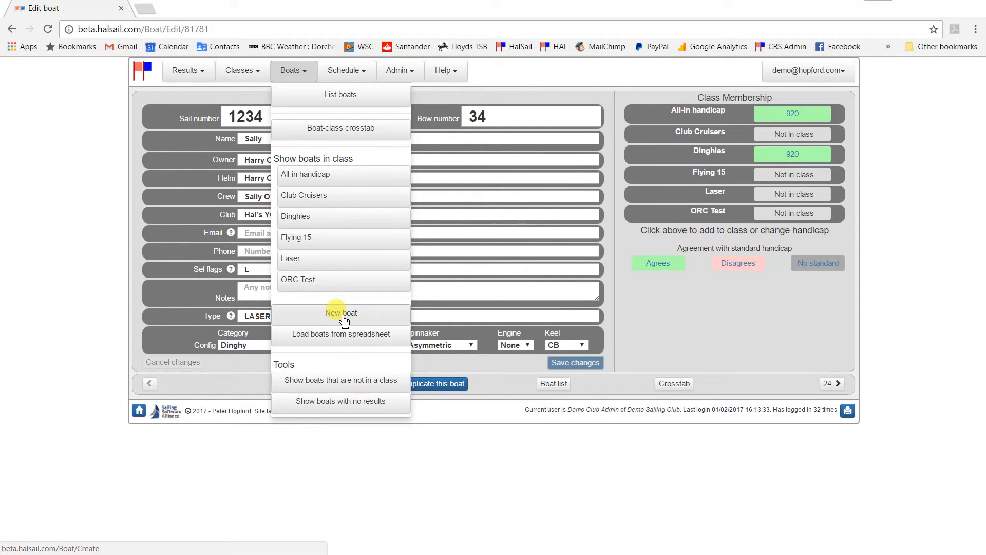
pyautogui.click(708, 322)
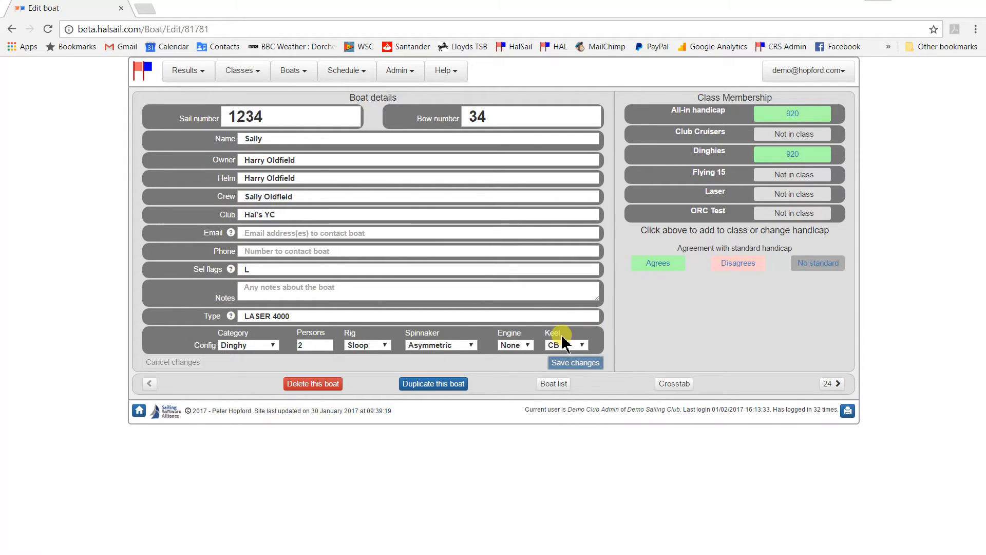
# - Duplicate the LASER 4000 boat with sail number 1234 to start another boat of the same type and classes
pyautogui.click(422, 384)
pyautogui.click(729, 266)
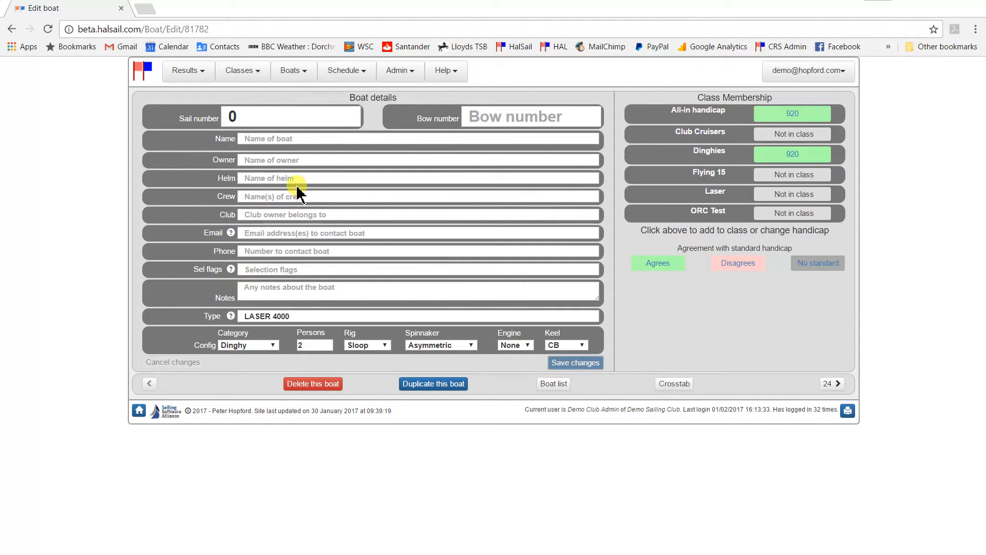
pyautogui.click(297, 297)
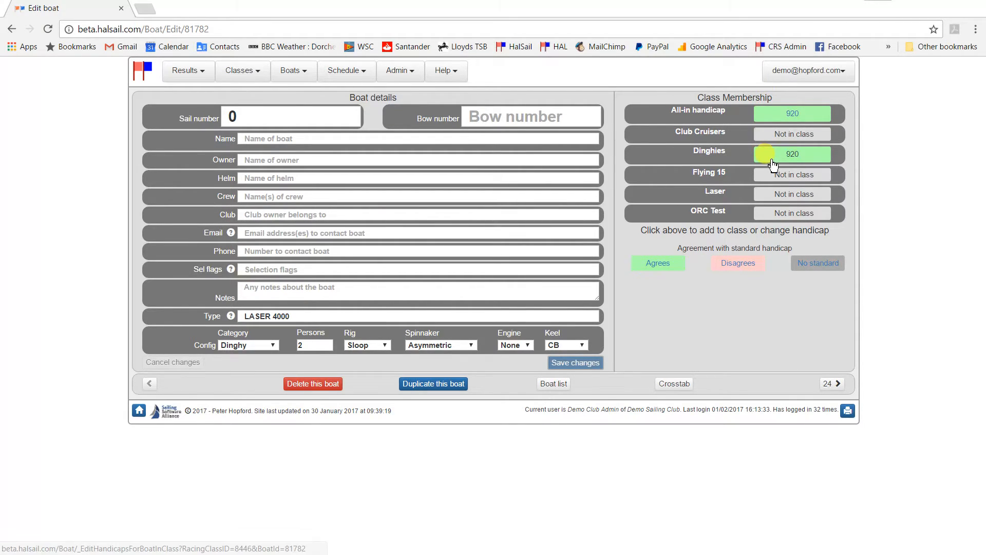
# - Give the duplicated boat sail number 2345 and bow number 25
pyautogui.moveTo(272, 114); pyautogui.dragTo(186, 118)
pyautogui.write('2345')
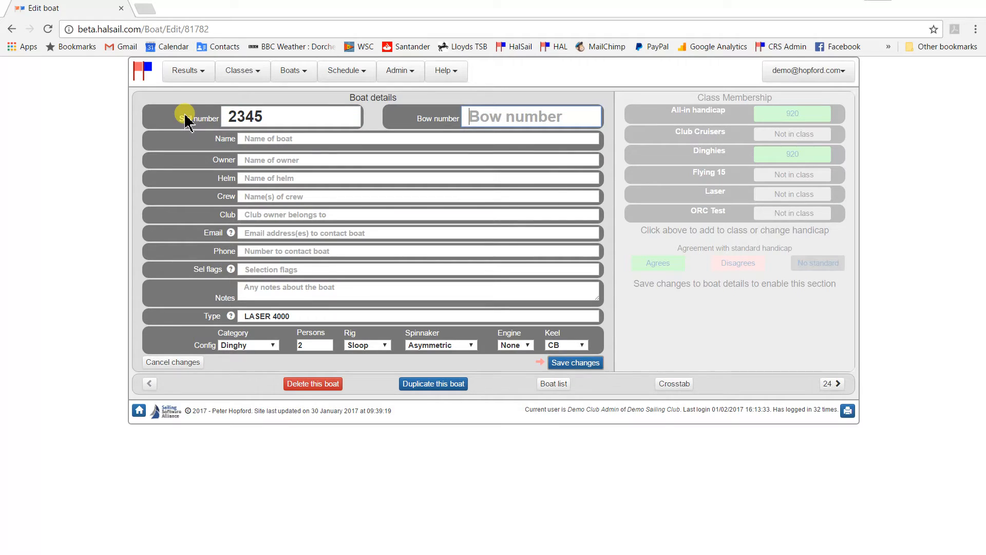
pyautogui.press('Tab')
pyautogui.write('25')
pyautogui.press('Tab')
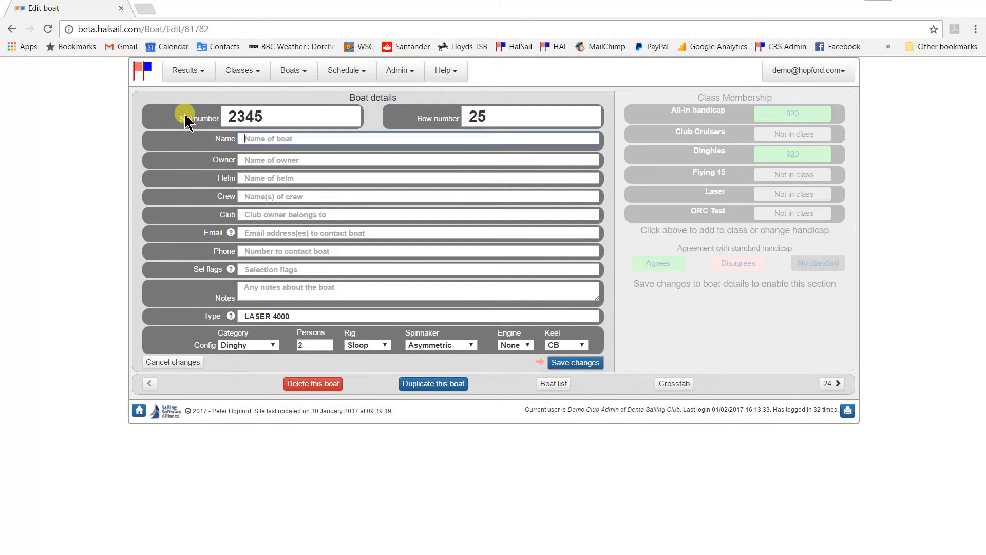
# - Name the duplicated boat Mary and enter the owner's full name, the same name as helm, and the crew member's name
pyautogui.write('Mary')
pyautogui.press('Tab')
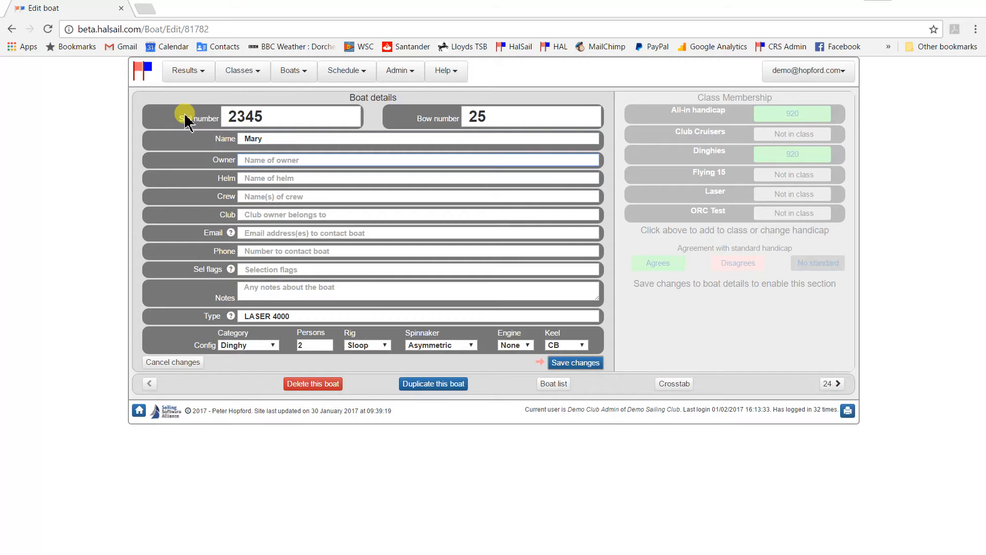
pyautogui.write('Mary Standsfield')
pyautogui.press('Tab')
pyautogui.press('Tab')
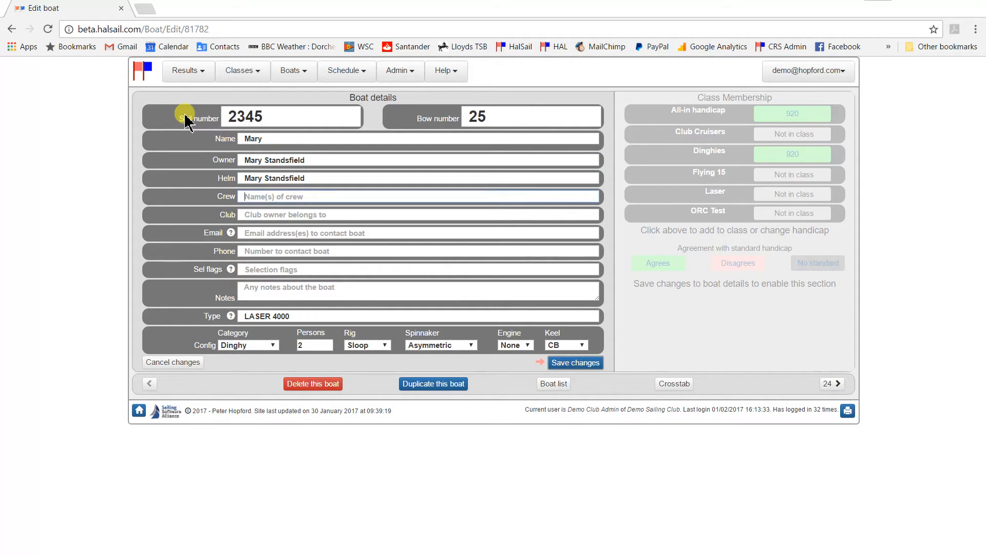
pyautogui.write('Harry')
pyautogui.press('Tab')
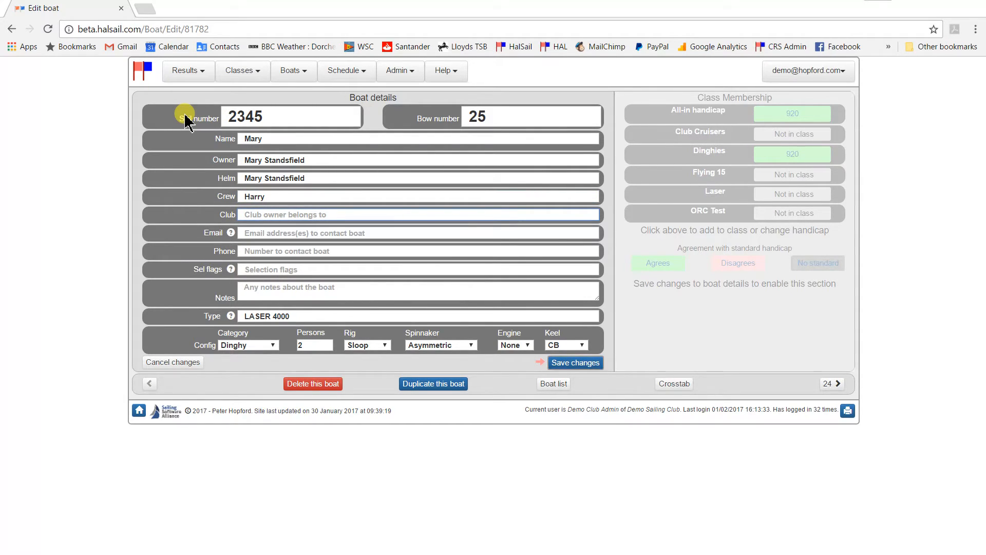
# - Set the boat's selection flag to L and save the boat details
pyautogui.click(267, 272)
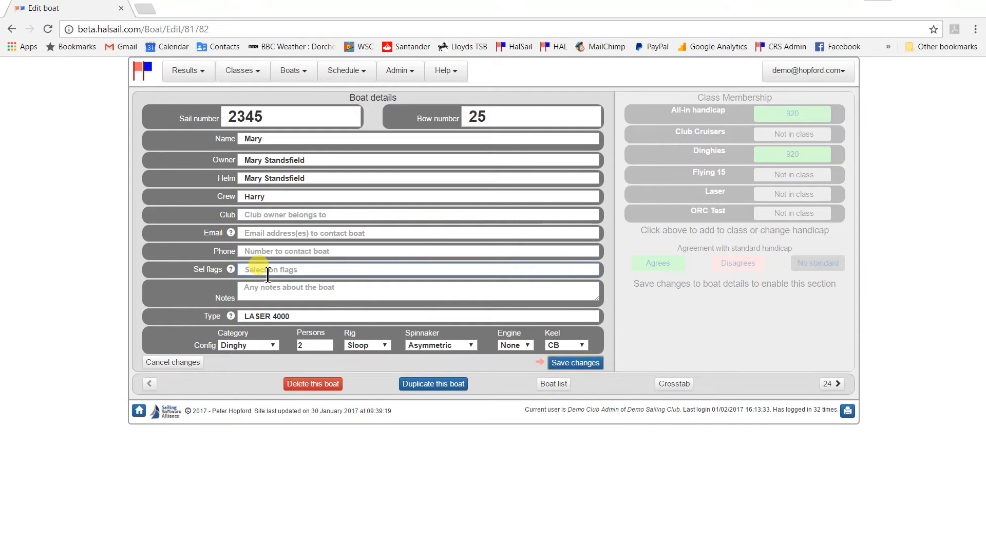
pyautogui.write('L')
pyautogui.press('Tab')
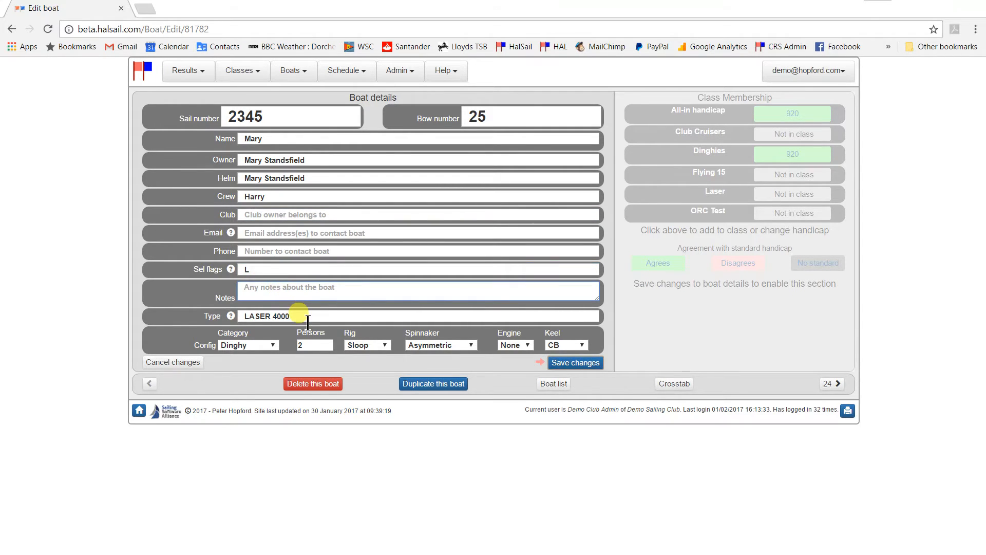
pyautogui.click(571, 366)
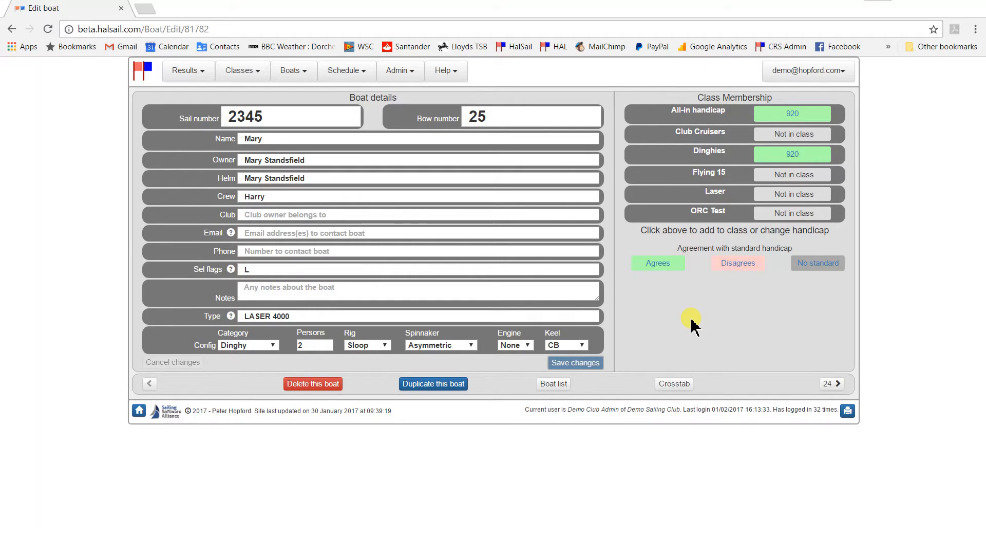
# - Review the instructions for loading boats from an Excel spreadsheet and open the file chooser, then cancel without choosing a file
pyautogui.click(290, 74)
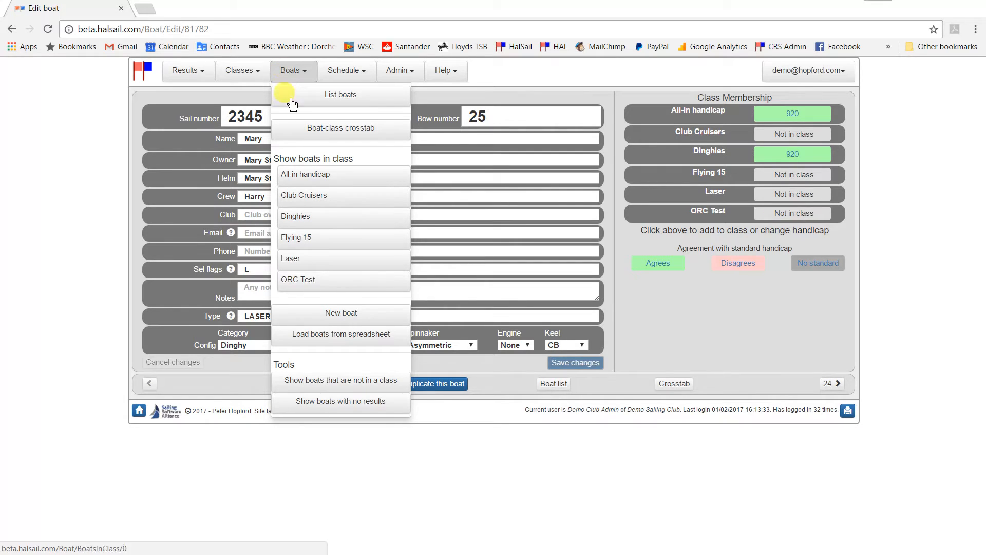
pyautogui.click(335, 342)
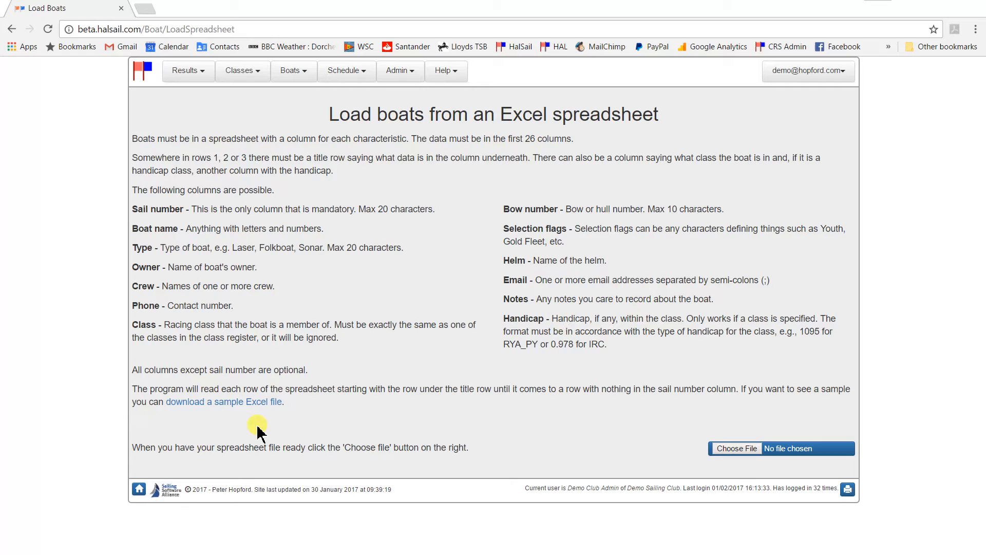
pyautogui.click(732, 449)
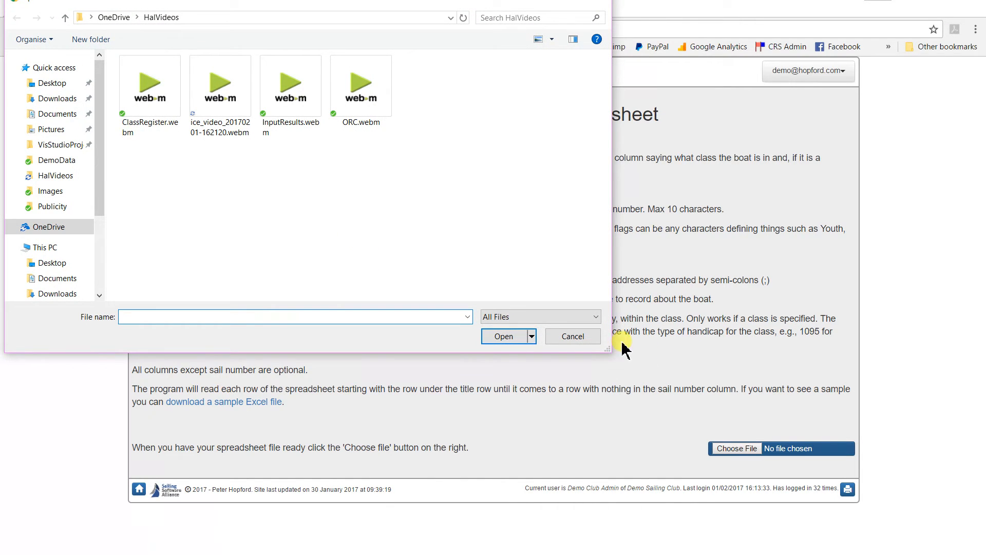
pyautogui.click(580, 342)
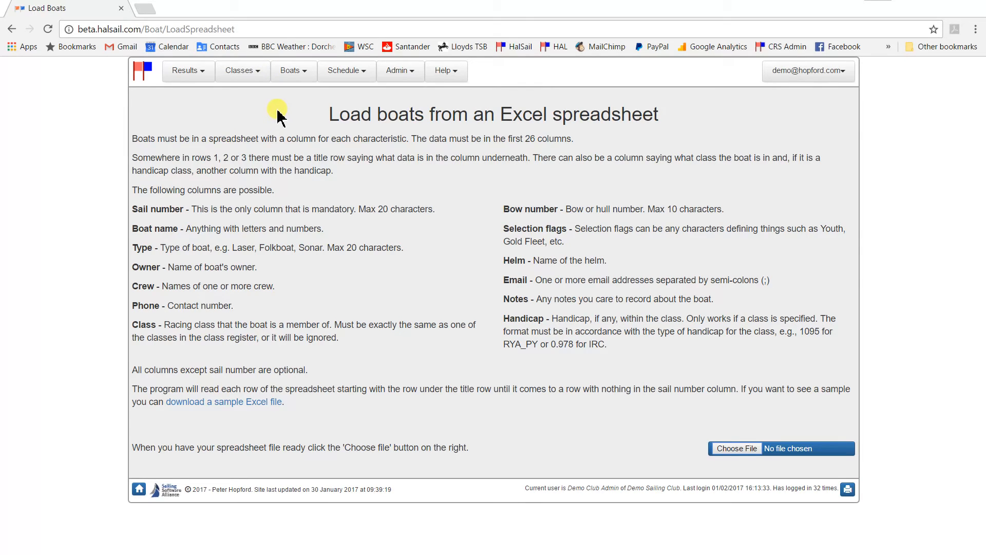
# - Open the crosstab of boats against classes
pyautogui.click(291, 73)
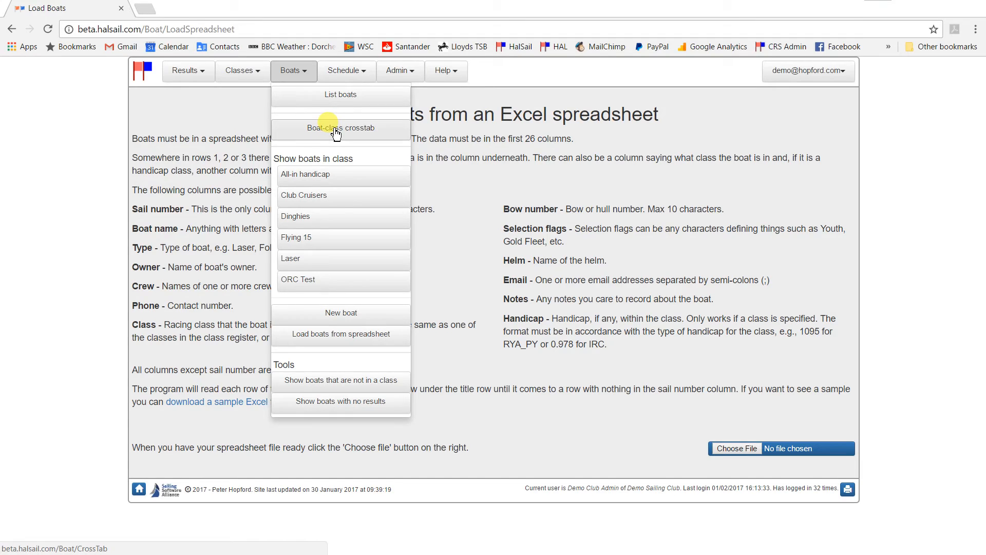
pyautogui.click(392, 137)
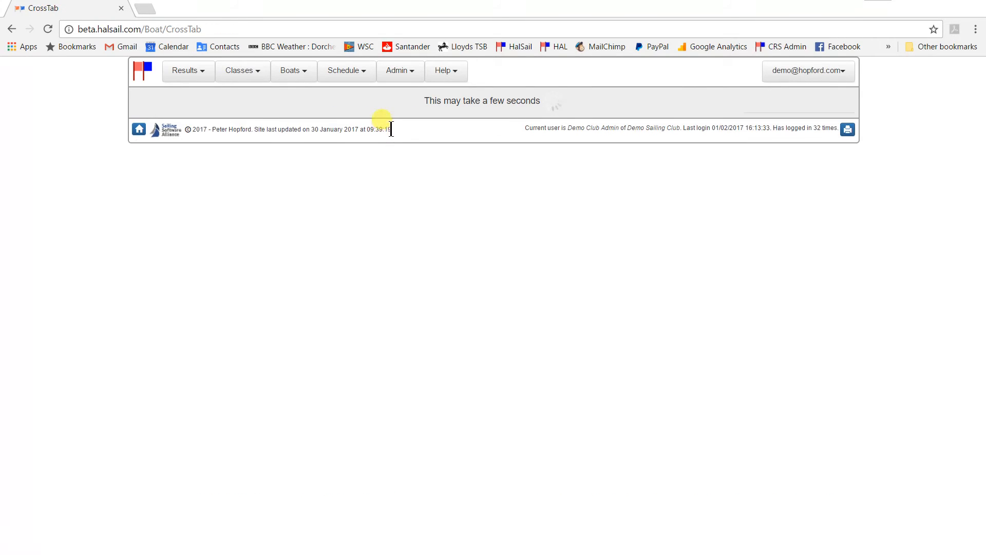